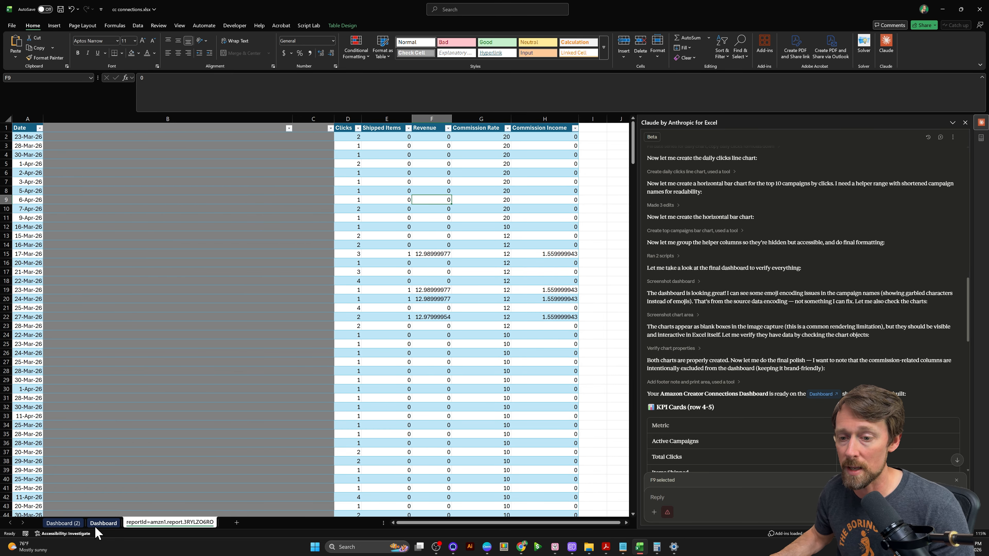
# - Open the Dashboard sheet and inspect the formulas in the first rows of the Top Campaigns by Engagement table
pyautogui.click(104, 522)
pyautogui.scroll(10, 737, 209)
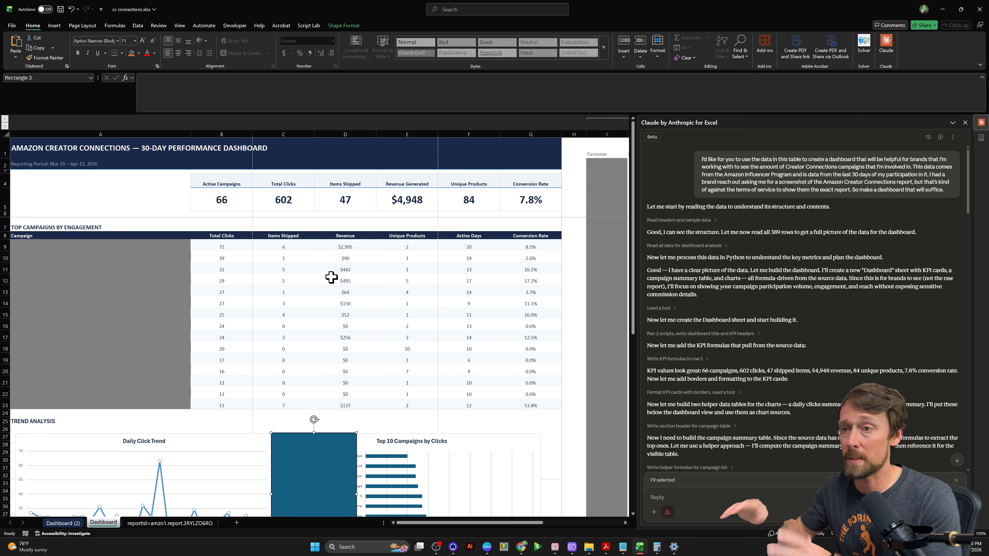
pyautogui.click(171, 280)
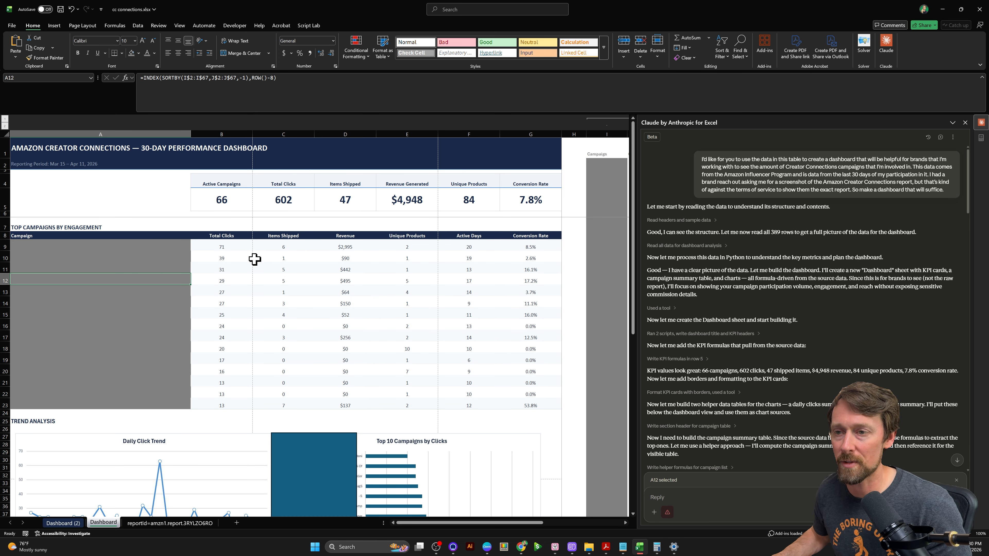
pyautogui.click(231, 248)
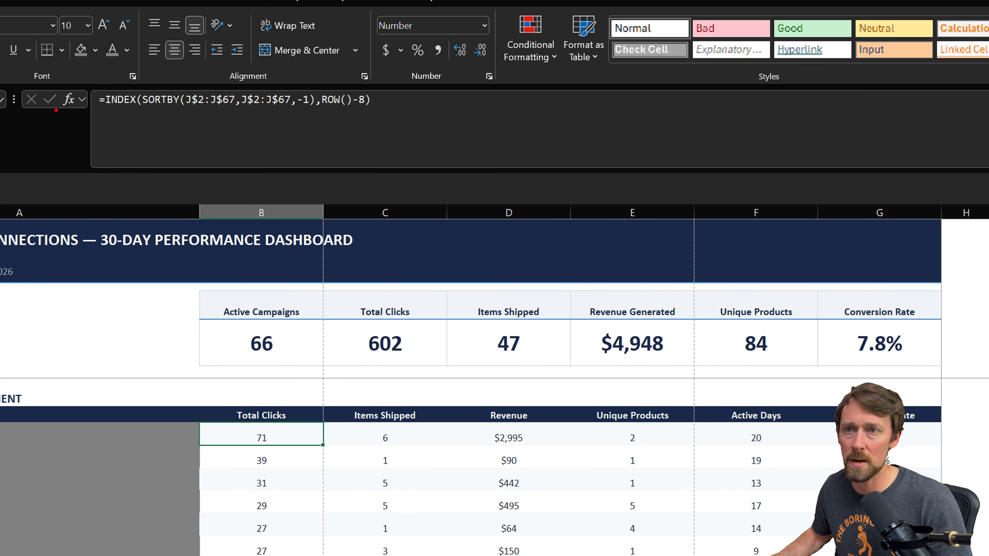
pyautogui.moveTo(94, 115); pyautogui.dragTo(408, 113)
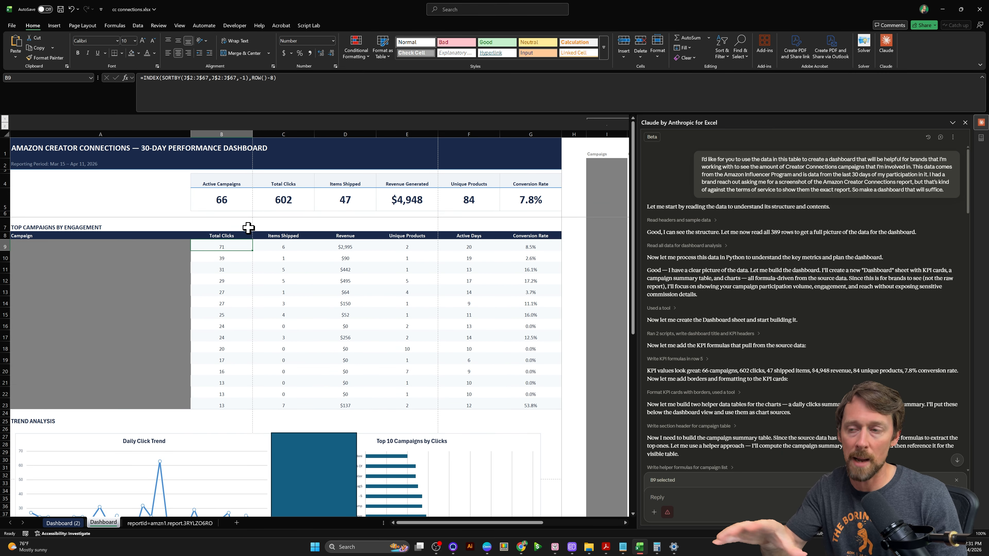
# - Compare the formulas cell by cell across the Campaign, Total Clicks, Items Shipped and Revenue columns and the summary cards above them
pyautogui.click(90, 245)
pyautogui.press('Down')
pyautogui.press('Down')
pyautogui.press('Down')
pyautogui.press('Down')
pyautogui.press('Down')
pyautogui.press('Down')
pyautogui.press('Up')
pyautogui.press('Up')
pyautogui.press('Up')
pyautogui.press('Up')
pyautogui.press('Right')
pyautogui.press('Up')
pyautogui.press('Up')
pyautogui.press('Right')
pyautogui.press('Down')
pyautogui.press('Down')
pyautogui.press('Right')
pyautogui.press('Right')
pyautogui.press('Right')
pyautogui.press('Left')
pyautogui.press('Left')
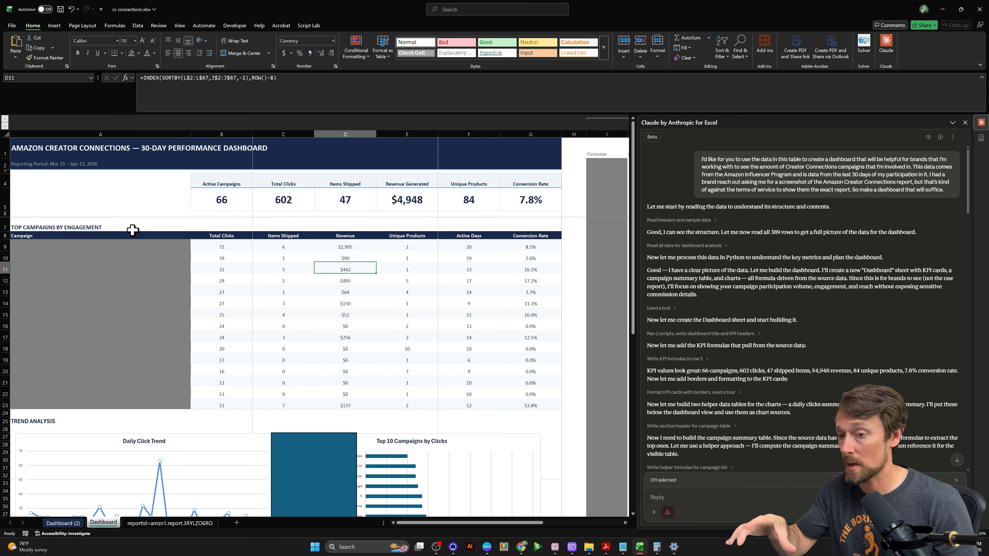
# - Review the Trend Analysis charts below the campaign table on the Dashboard sheet
pyautogui.scroll(-2, 132, 229)
pyautogui.scroll(-2, 213, 230)
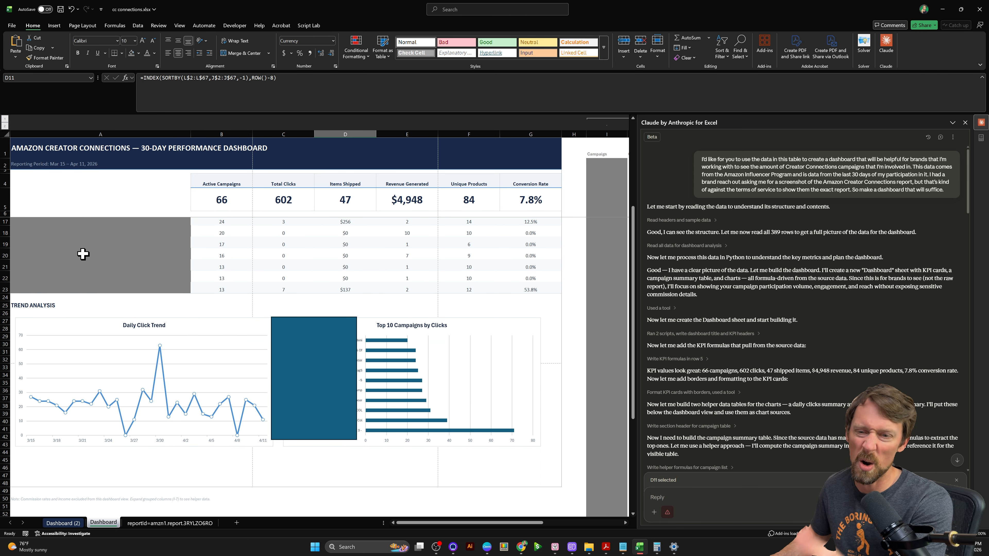
pyautogui.scroll(-1, 98, 266)
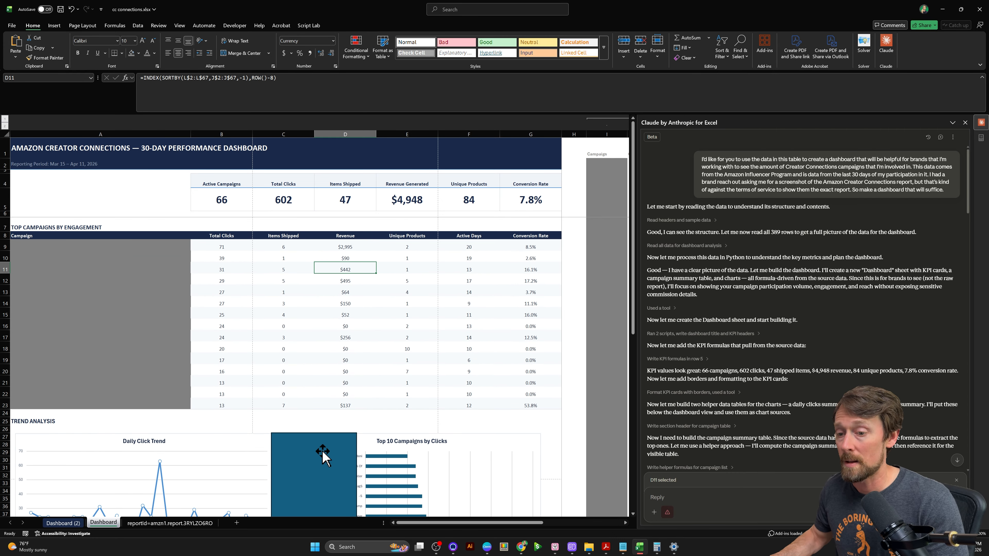
pyautogui.scroll(-10, 666, 331)
pyautogui.scroll(-15, 756, 307)
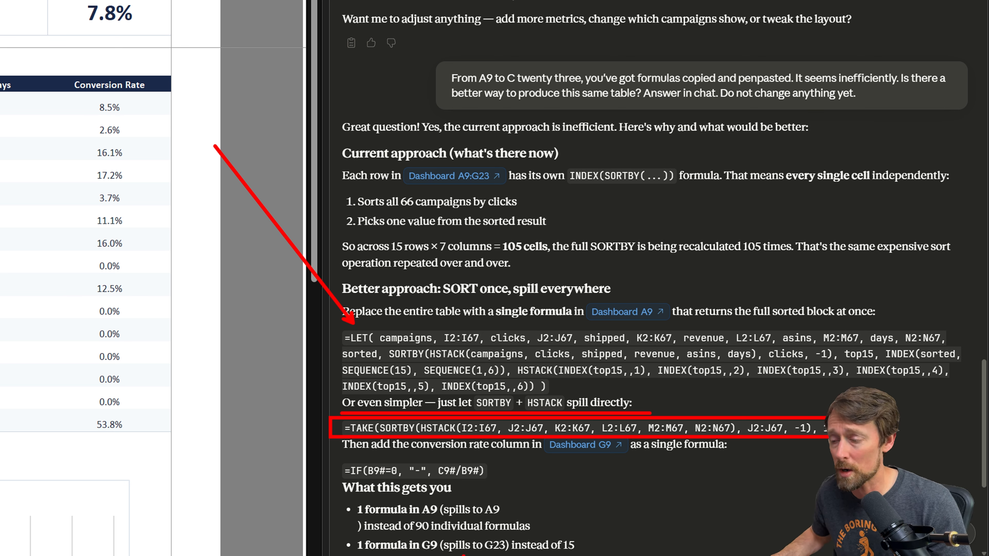
pyautogui.moveTo(492, 485); pyautogui.dragTo(616, 523)
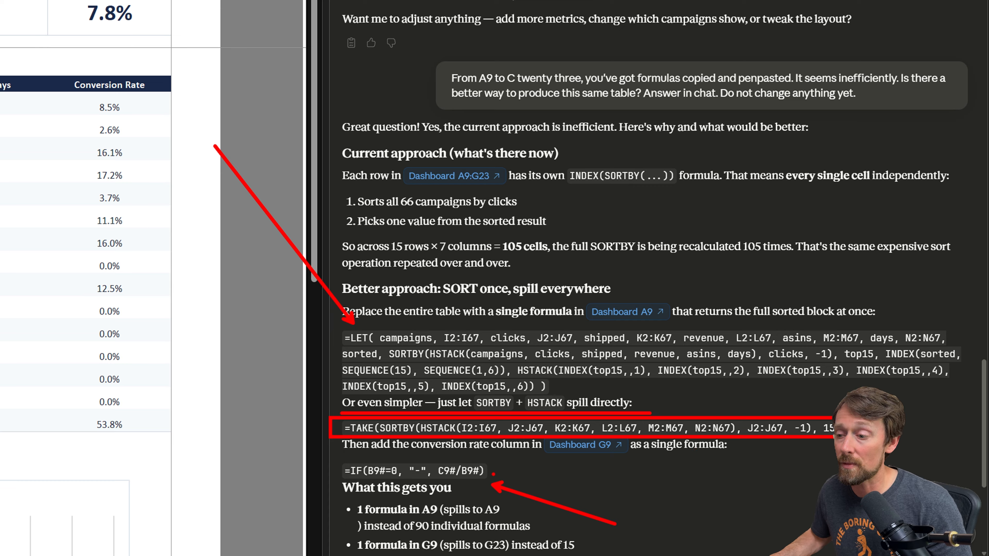
pyautogui.moveTo(427, 456); pyautogui.dragTo(502, 484)
pyautogui.moveTo(364, 460); pyautogui.dragTo(397, 477)
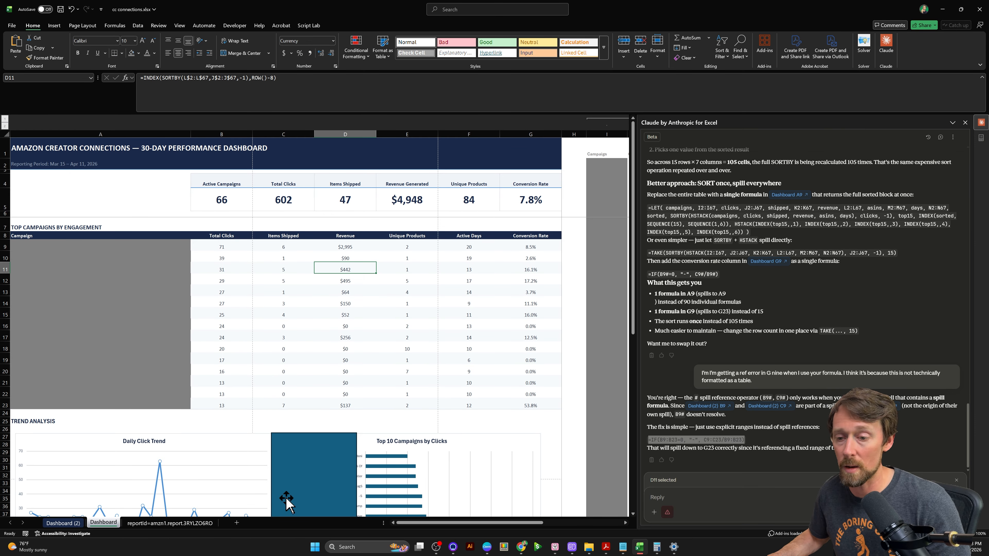
# - Open the Dashboard (2) sheet and inspect the TAKE and SORTBY formula in A9 and its spill range
pyautogui.click(55, 523)
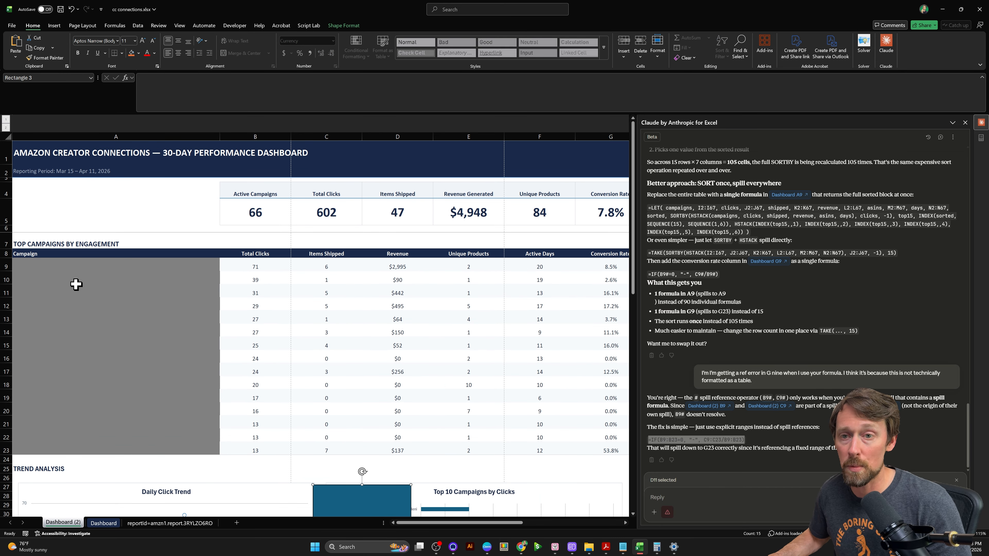
pyautogui.doubleClick(82, 267)
pyautogui.moveTo(415, 78); pyautogui.dragTo(150, 78)
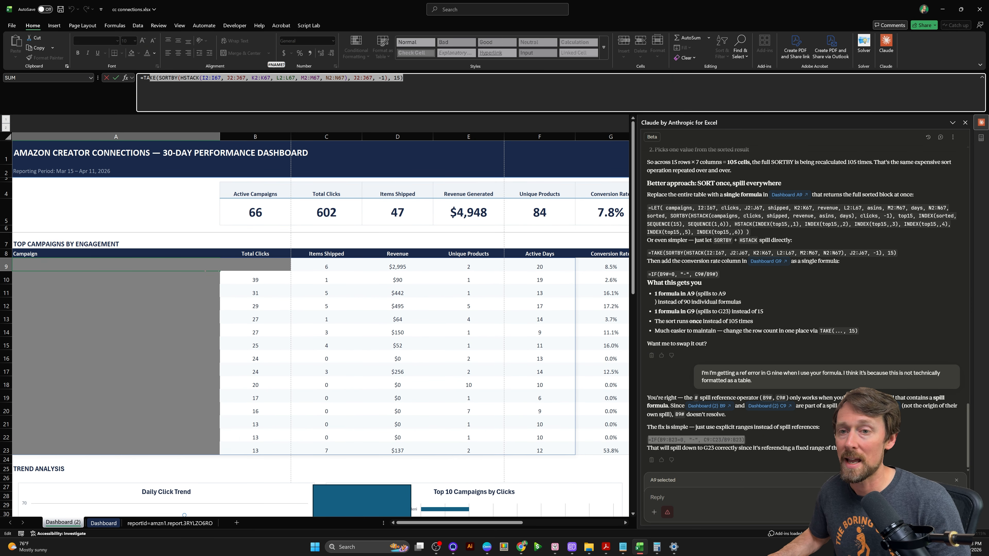
pyautogui.press('Escape')
pyautogui.moveTo(133, 268); pyautogui.dragTo(534, 448)
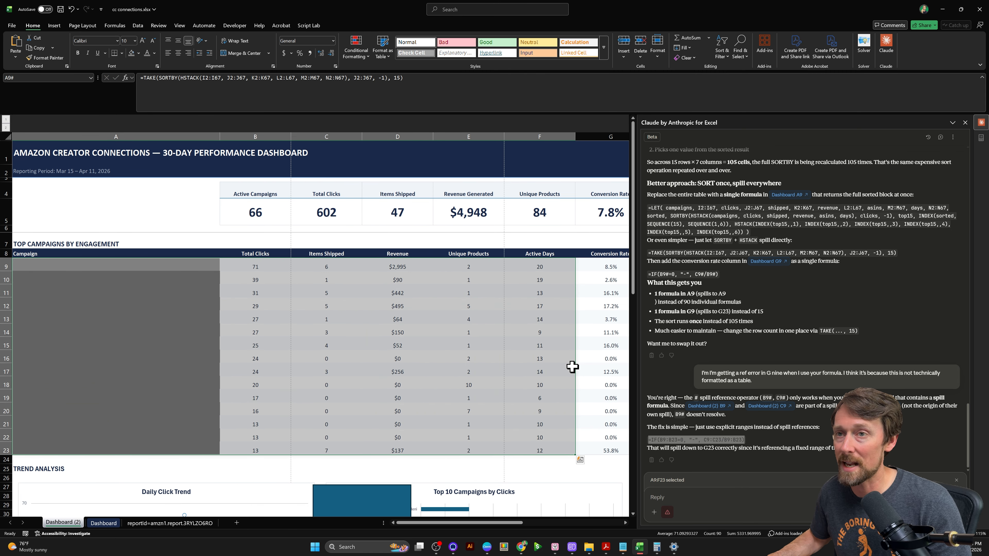
# - Inspect the Conversion Rate formula in G9 and the range it spills into
pyautogui.hscroll(3, 569, 364)
pyautogui.click(449, 266)
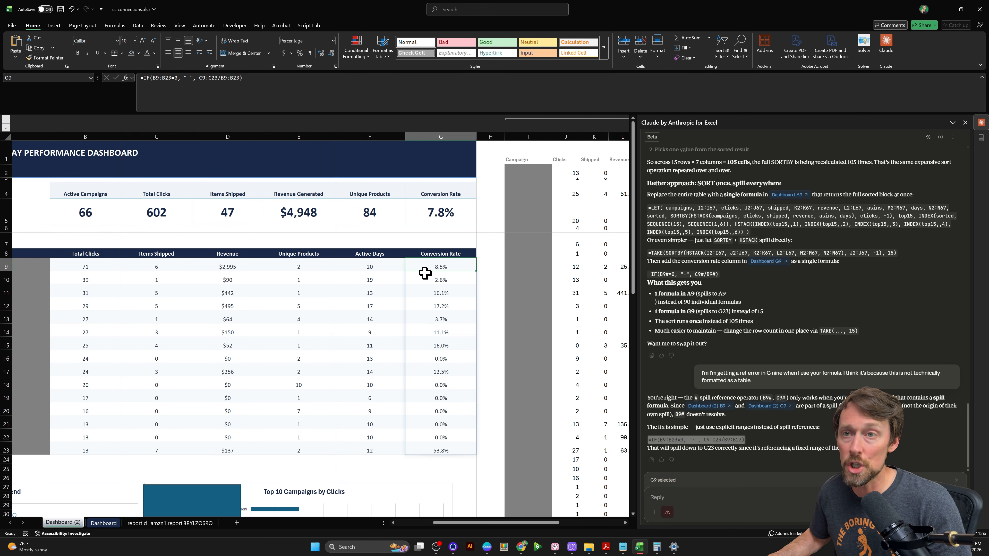
pyautogui.moveTo(426, 274); pyautogui.dragTo(451, 453)
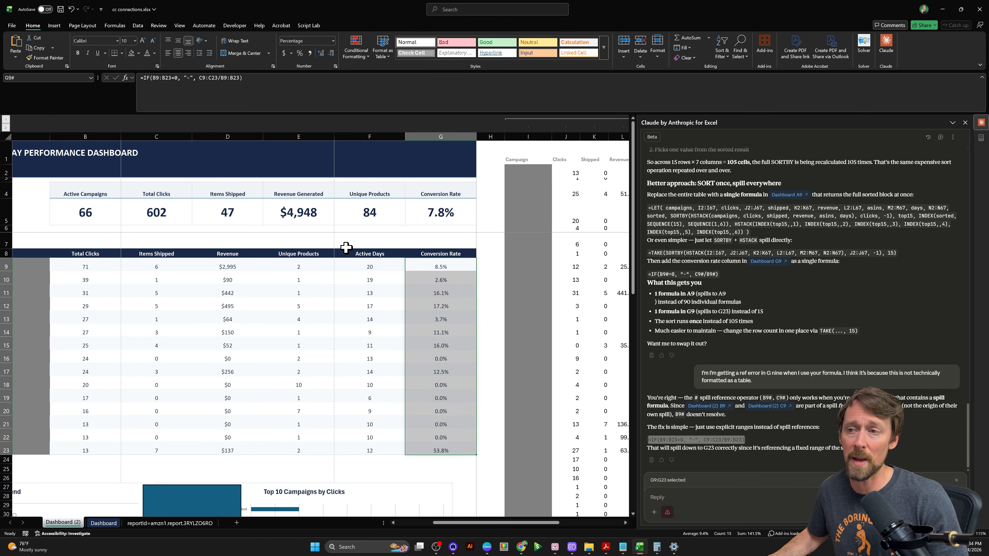
# - Look over the summary cards, campaign table and trend charts on the Dashboard (2) sheet
pyautogui.hscroll(-3, 347, 248)
pyautogui.scroll(1, 346, 248)
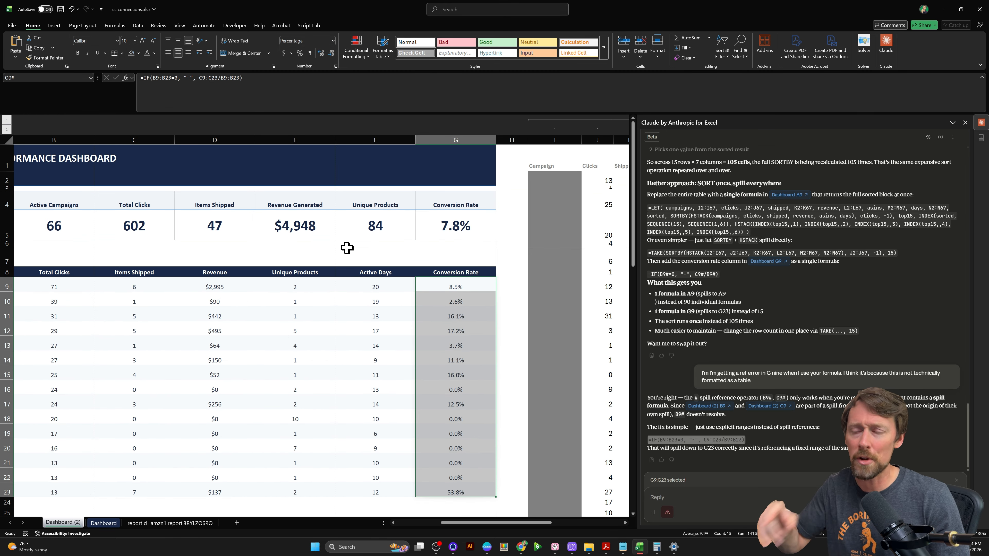
pyautogui.hscroll(-3, 346, 247)
pyautogui.scroll(-1, 346, 248)
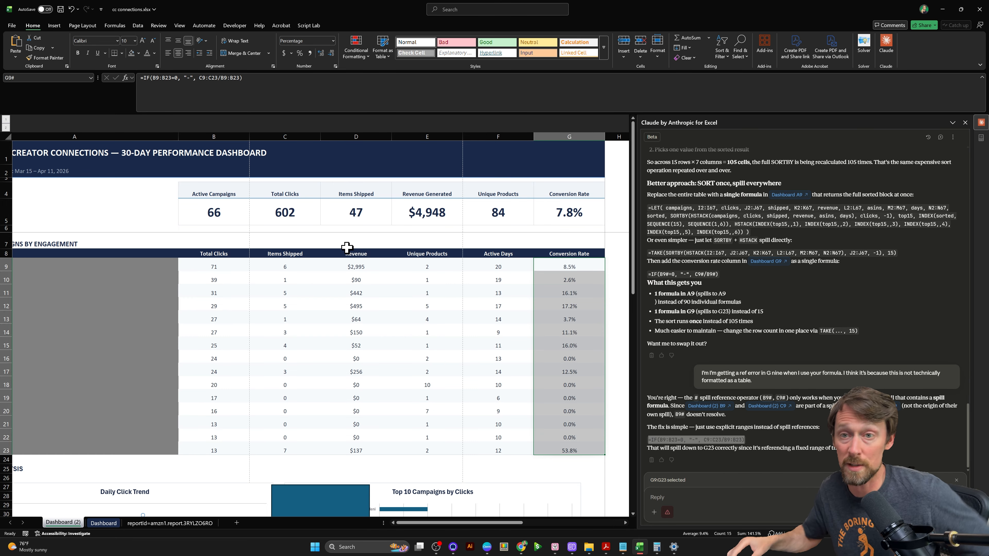
pyautogui.scroll(-1, 365, 274)
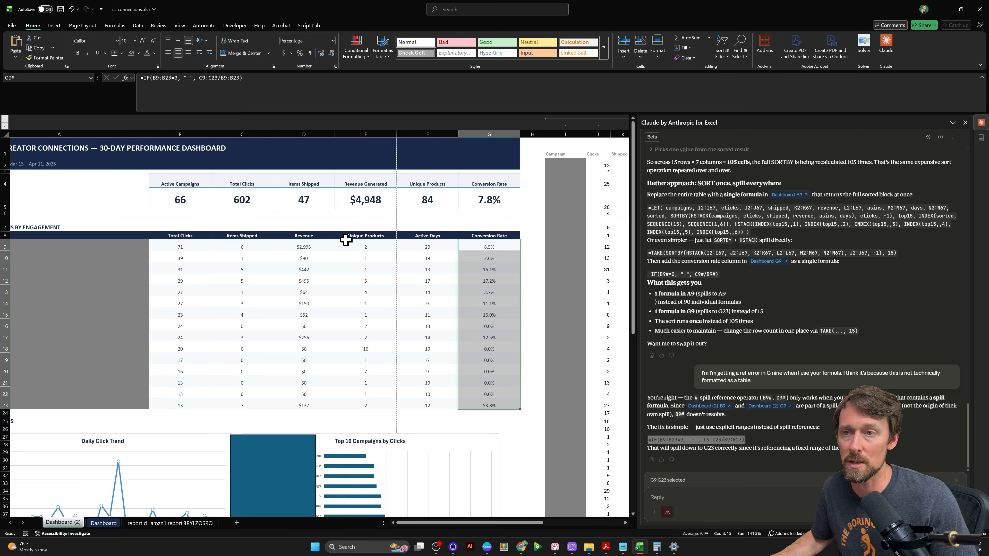
pyautogui.scroll(-1, 345, 240)
pyautogui.scroll(-2, 346, 240)
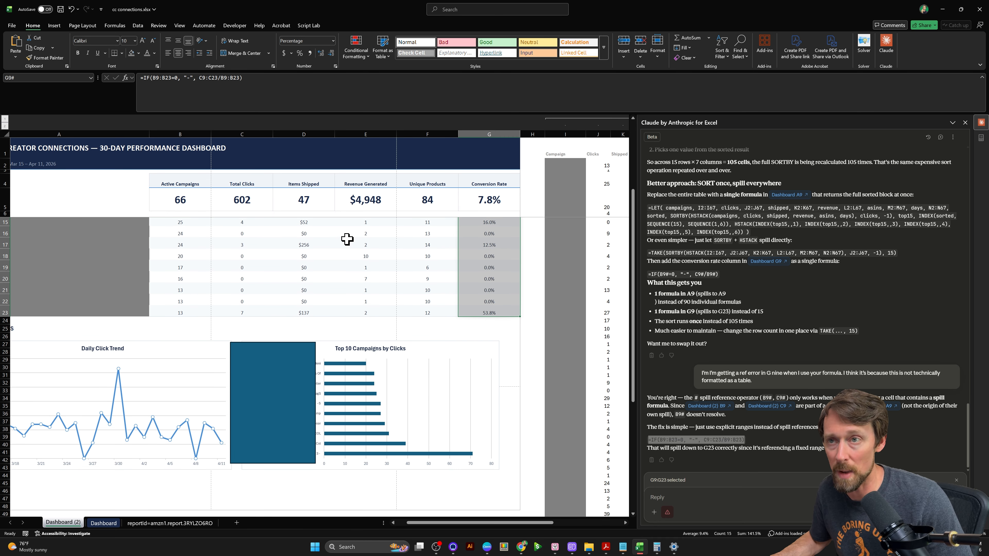
# - Insert a PivotTable on a new worksheet, based on the data table in the report sheet
pyautogui.click(171, 523)
pyautogui.click(379, 273)
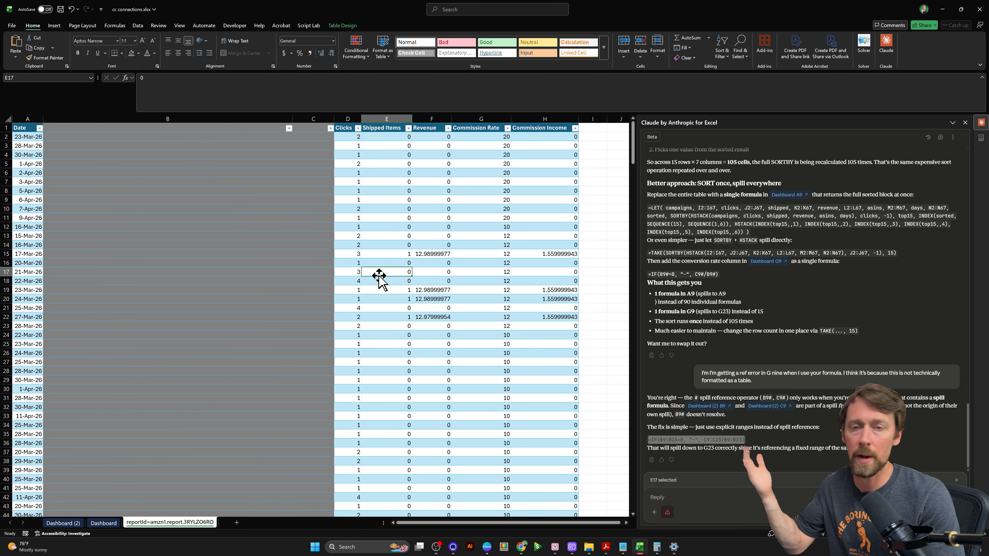
pyautogui.hotkey('alt', 'n')
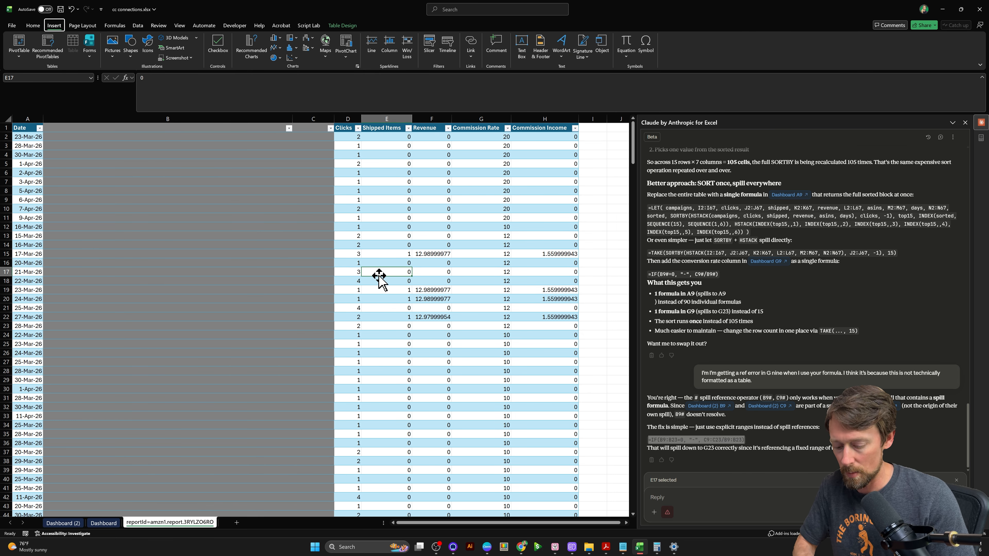
pyautogui.press('v')
pyautogui.press('t')
pyautogui.press('Return')
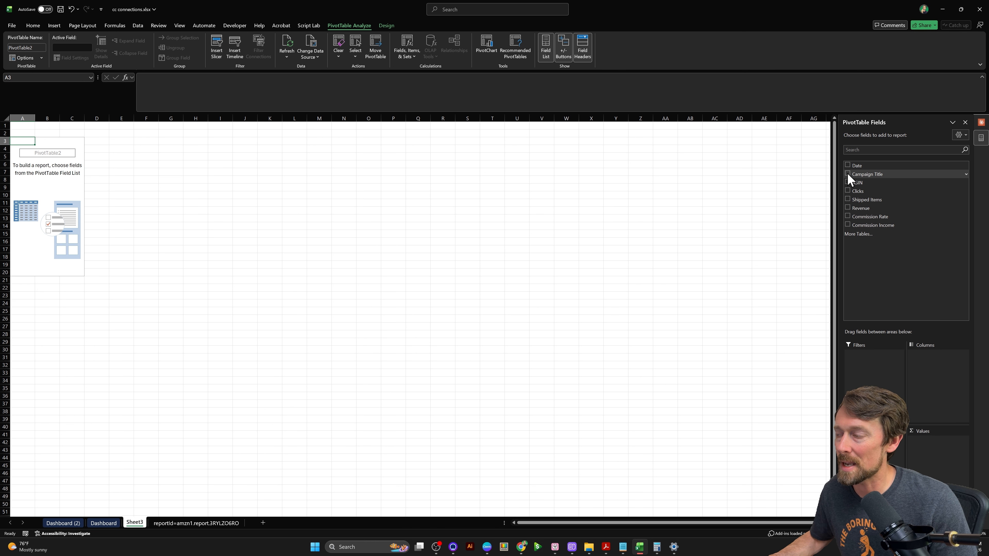
# - Add Campaign Title as the PivotTable rows, with the sums of Clicks and Revenue as values
pyautogui.click(848, 174)
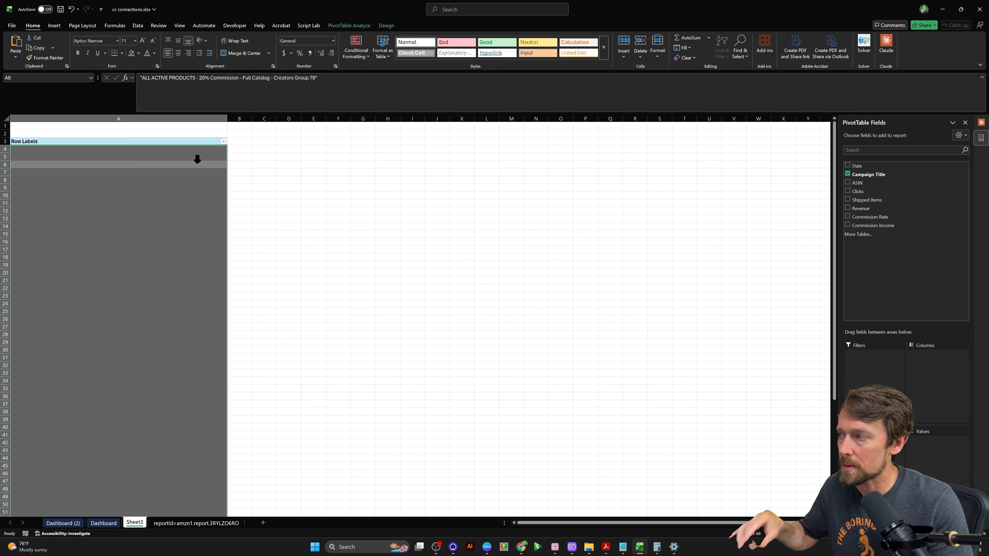
pyautogui.moveTo(846, 184); pyautogui.dragTo(874, 225)
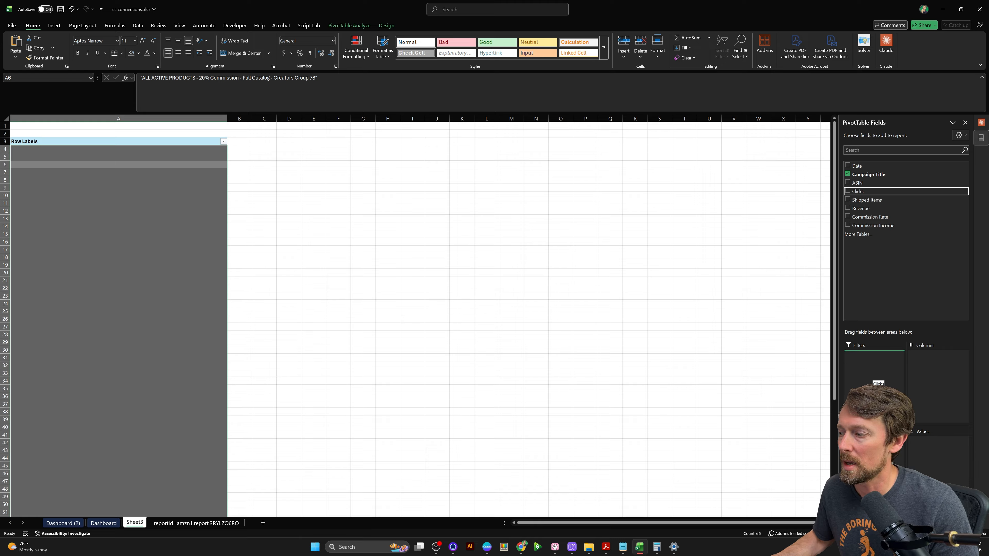
pyautogui.moveTo(892, 432); pyautogui.dragTo(926, 458)
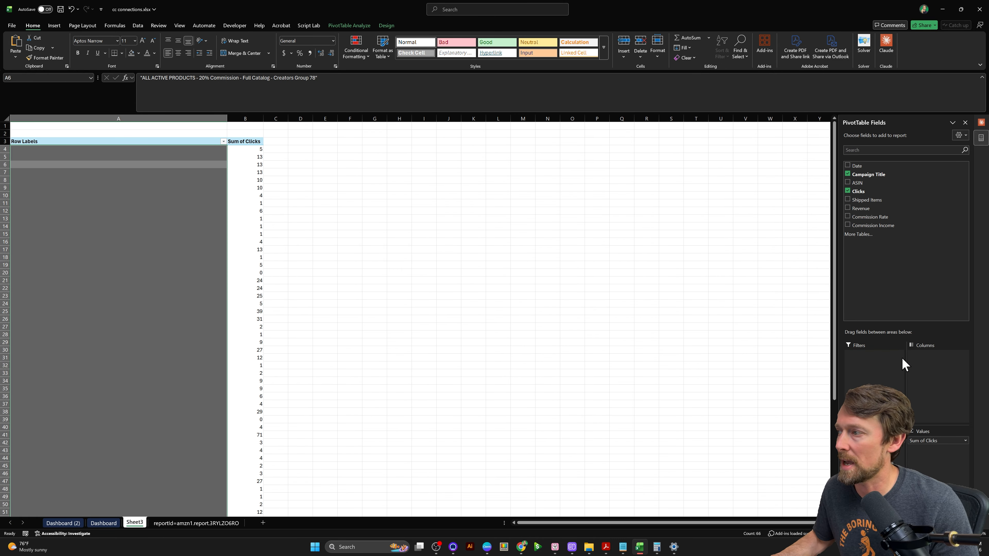
pyautogui.moveTo(860, 208); pyautogui.dragTo(958, 468)
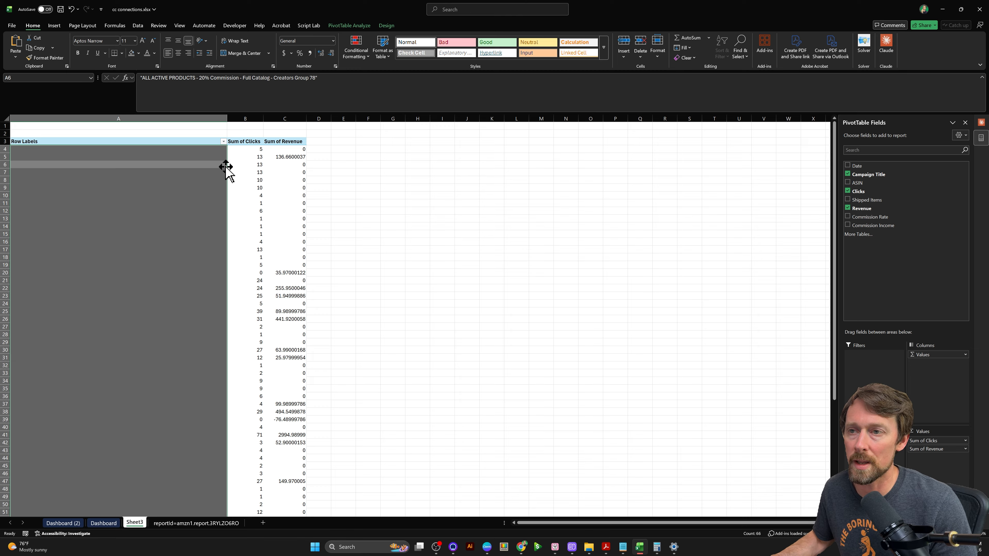
# - Sort the PivotTable by Sum of Revenue from largest to smallest
pyautogui.rightClick(248, 165)
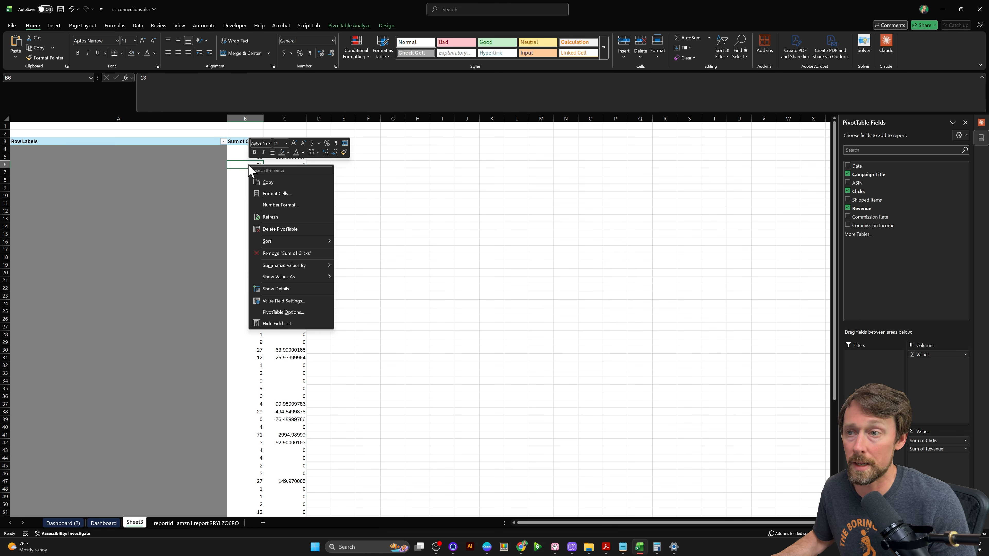
pyautogui.press('Escape')
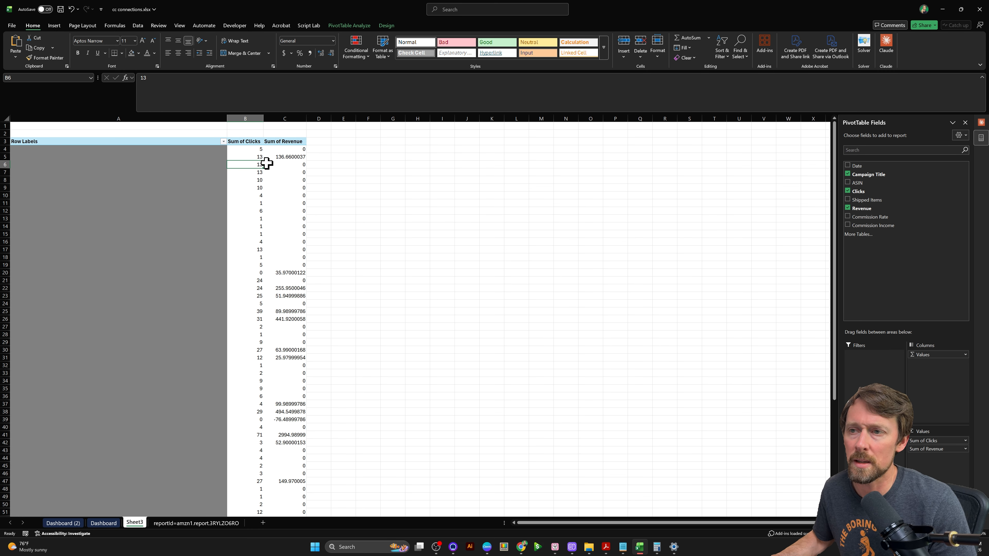
pyautogui.rightClick(286, 165)
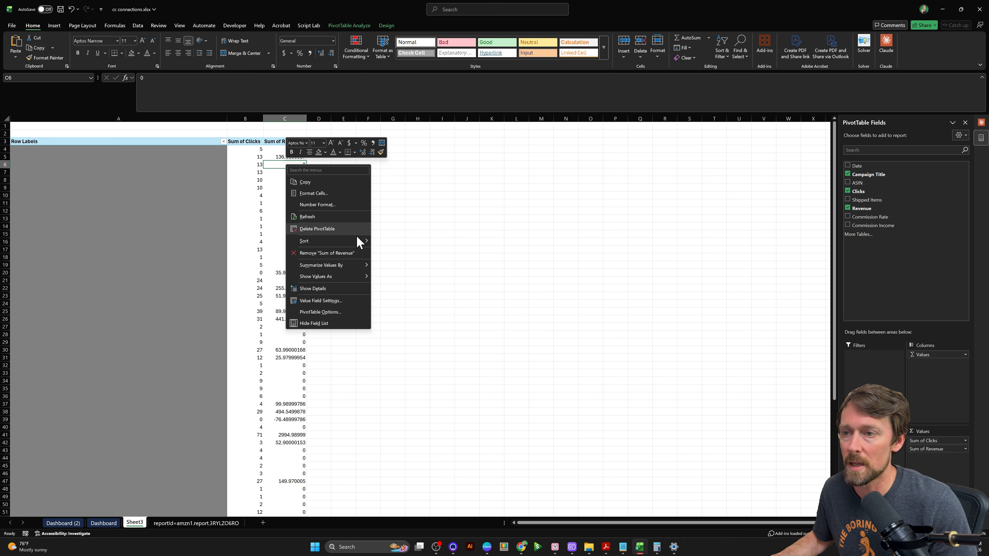
pyautogui.moveTo(345, 246)
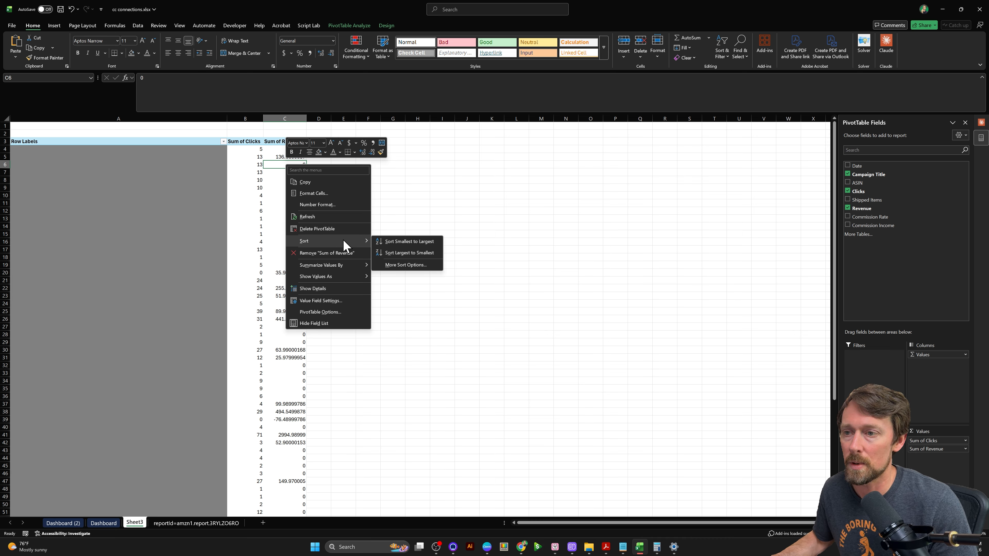
pyautogui.click(413, 257)
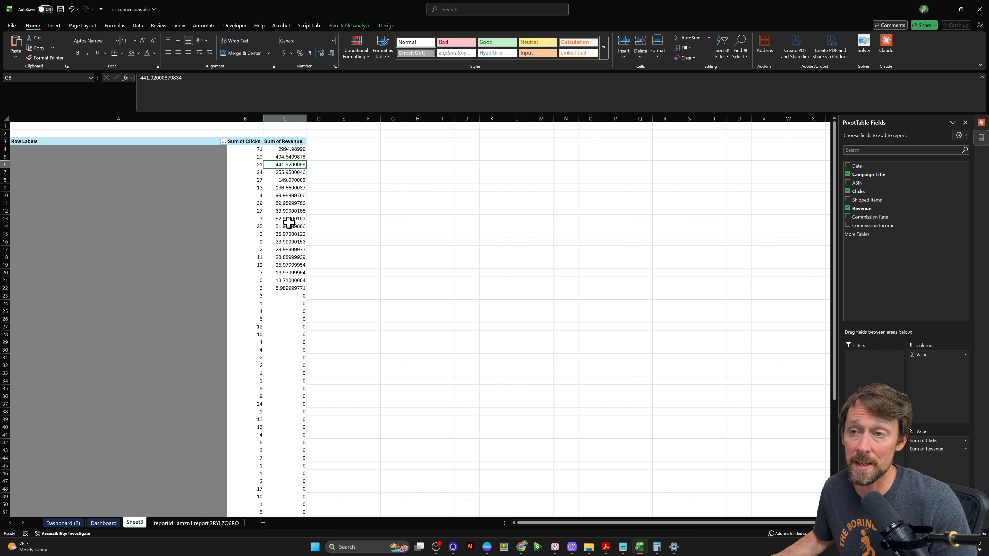
# - Filter the PivotTable's campaign titles to the top 15 items by Sum of Revenue
pyautogui.press('Left')
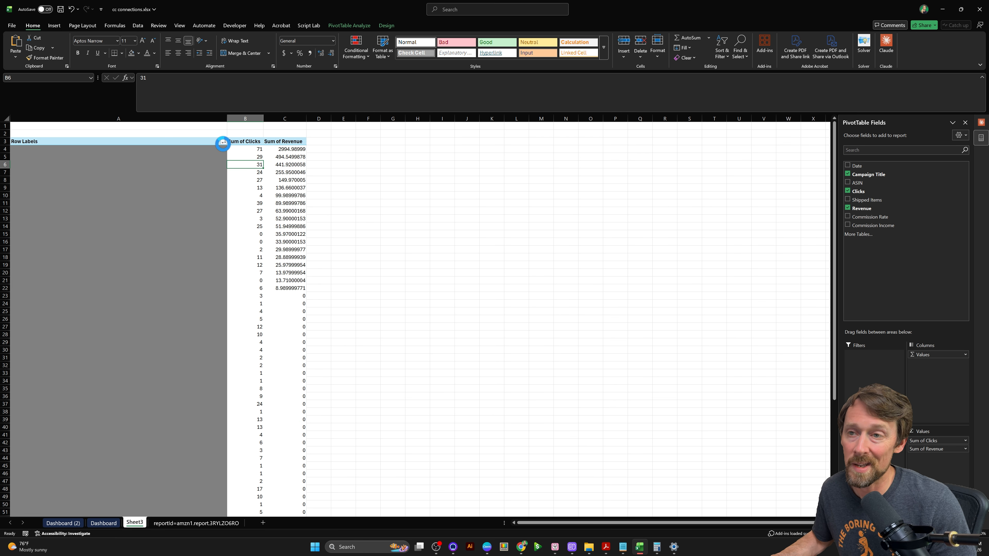
pyautogui.click(223, 142)
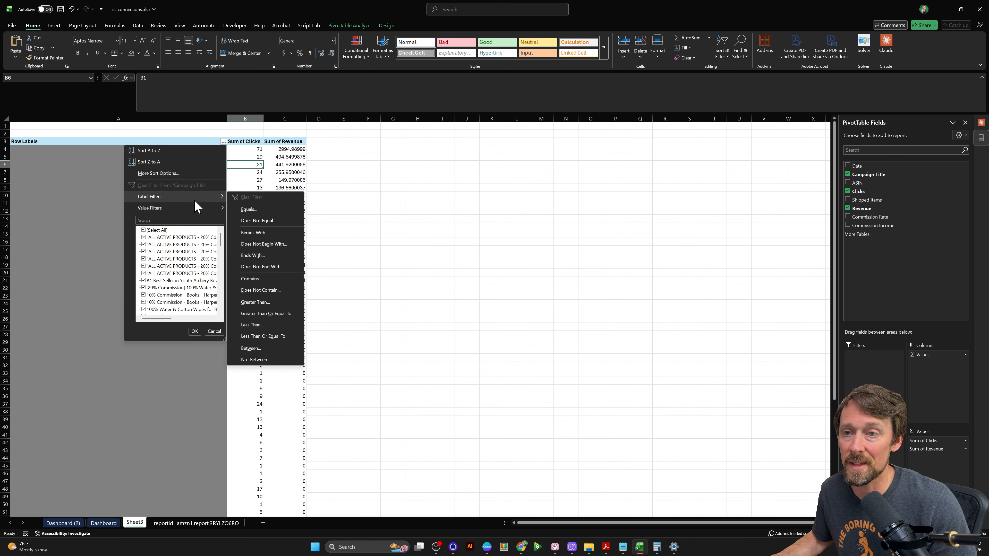
pyautogui.moveTo(199, 208)
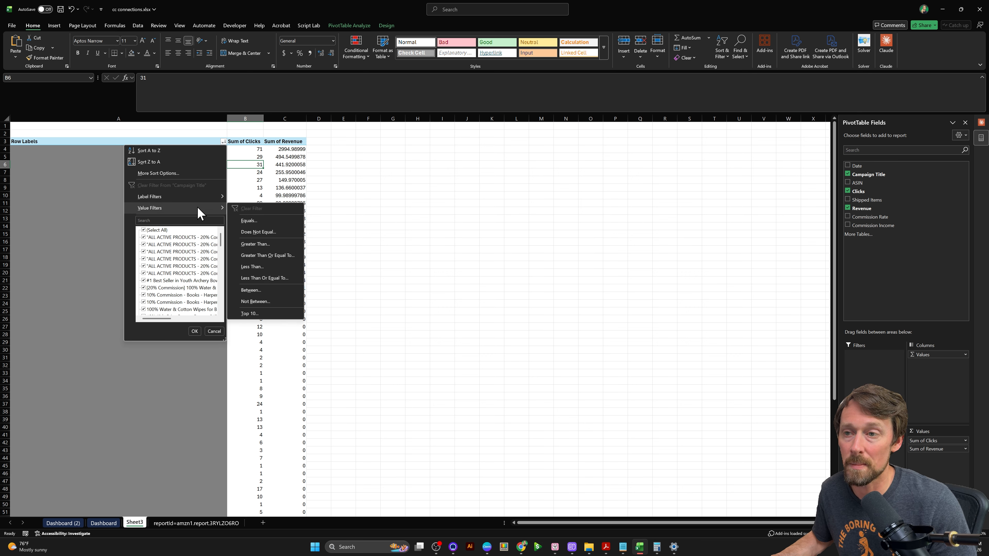
pyautogui.click(265, 314)
pyautogui.doubleClick(408, 242)
pyautogui.write('15')
pyautogui.press('Tab')
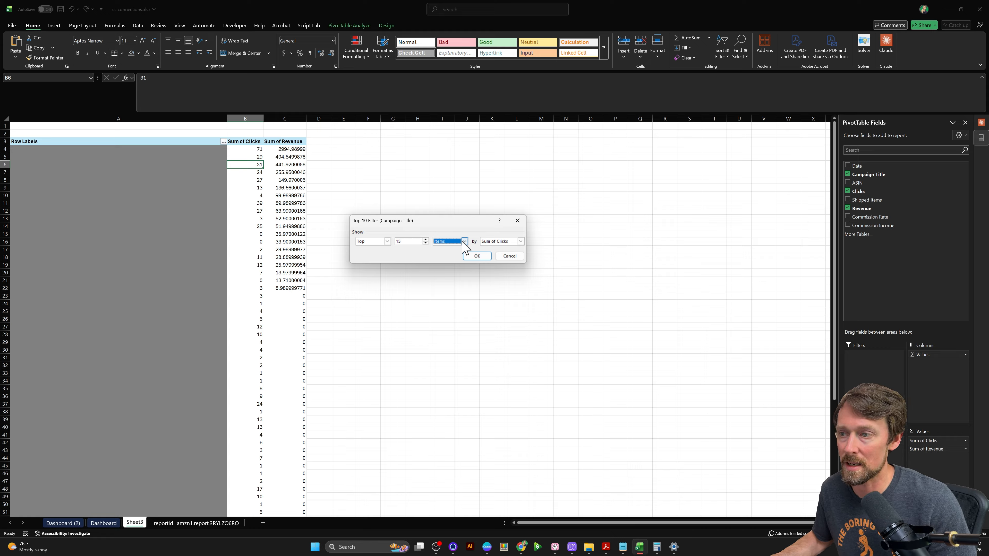
pyautogui.click(520, 242)
pyautogui.click(506, 257)
pyautogui.click(480, 257)
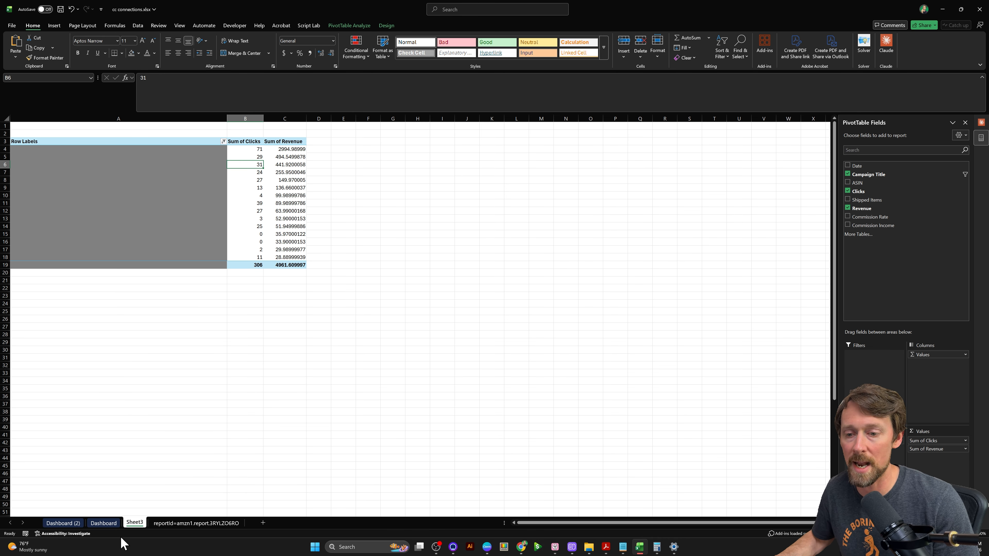
# - Compare the filtered PivotTable with the Dashboard sheet's top campaigns table and the source report sheet
pyautogui.click(104, 523)
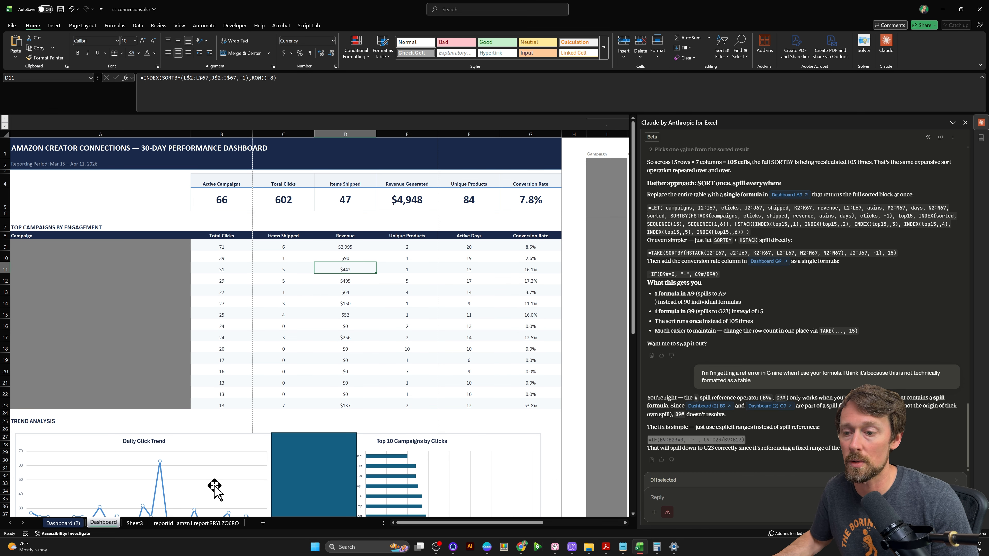
pyautogui.click(164, 524)
pyautogui.click(135, 523)
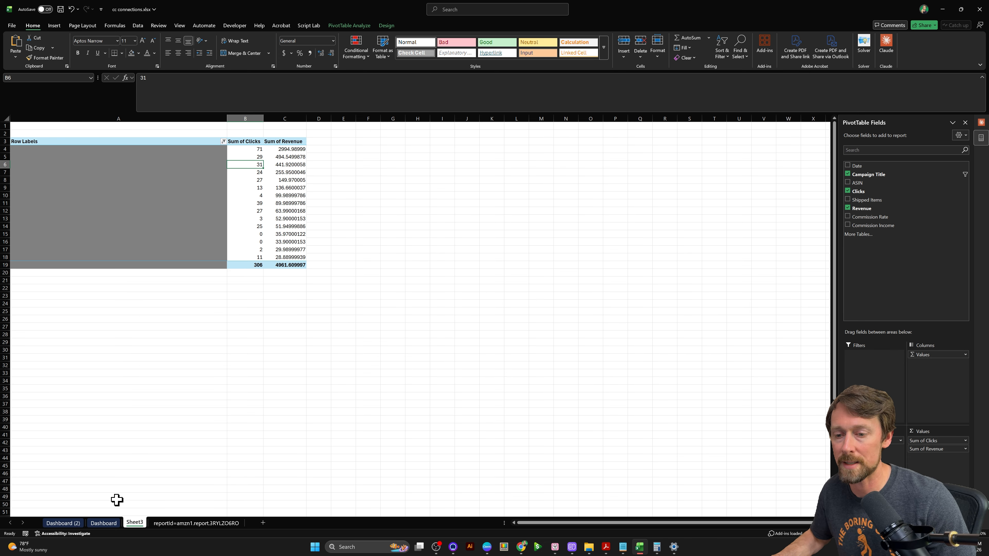
# - Examine the row-by-row formulas in the Campaign column of the Dashboard sheet's top campaigns table
pyautogui.click(110, 525)
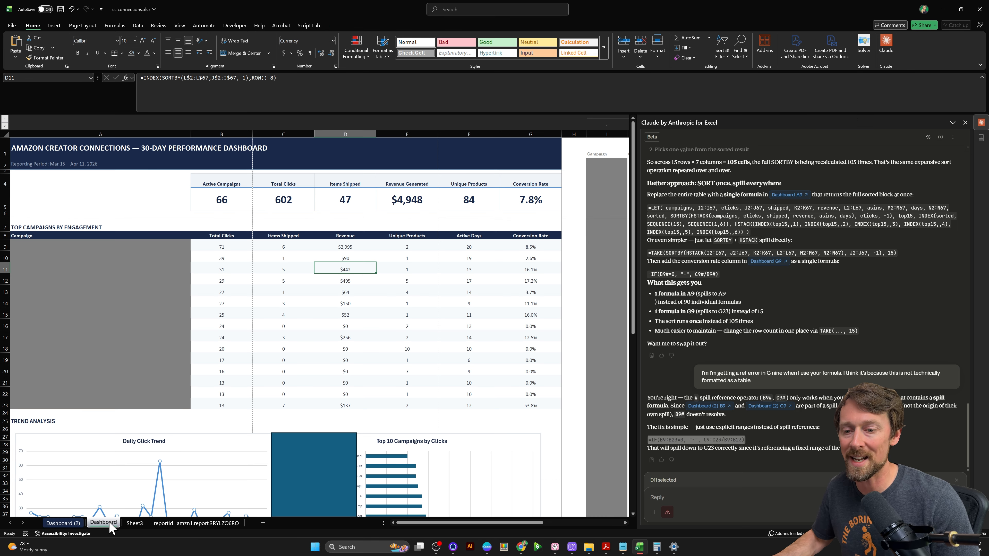
pyautogui.click(130, 245)
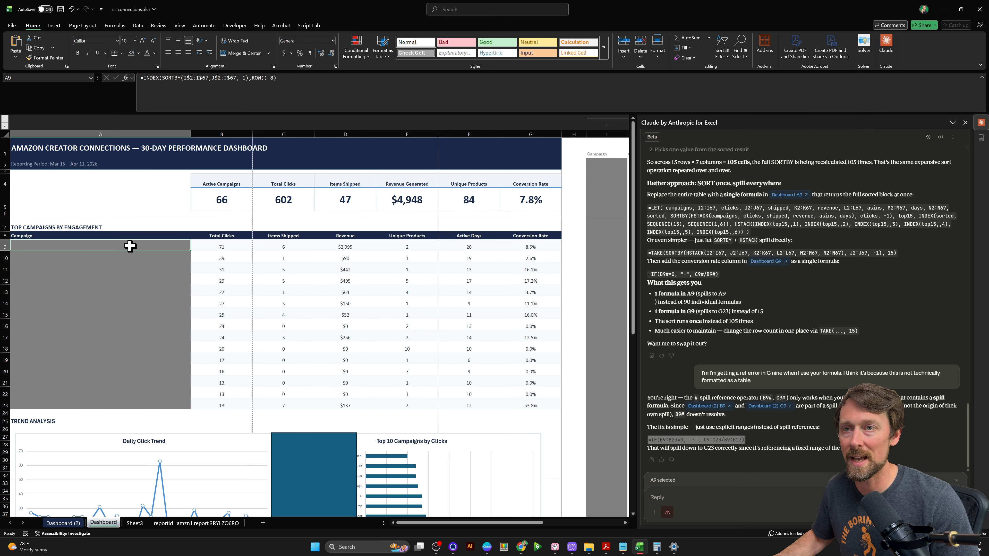
pyautogui.press('Down')
pyautogui.press('Down')
pyautogui.press('Down')
pyautogui.press('Down')
pyautogui.press('Down')
pyautogui.press('Up')
pyautogui.press('Up')
pyautogui.press('Up')
pyautogui.press('Up')
pyautogui.press('Up')
pyautogui.press('Down')
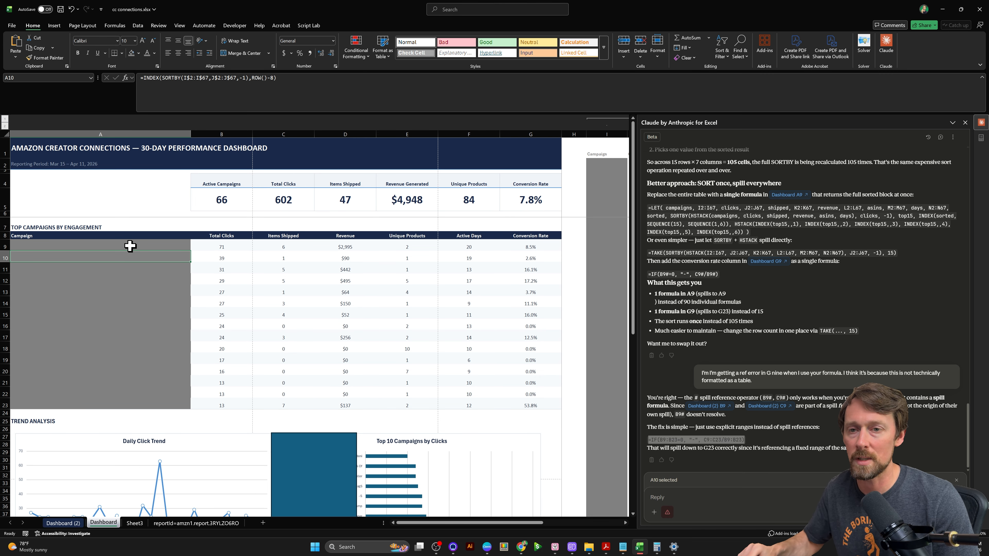
pyautogui.press('Up')
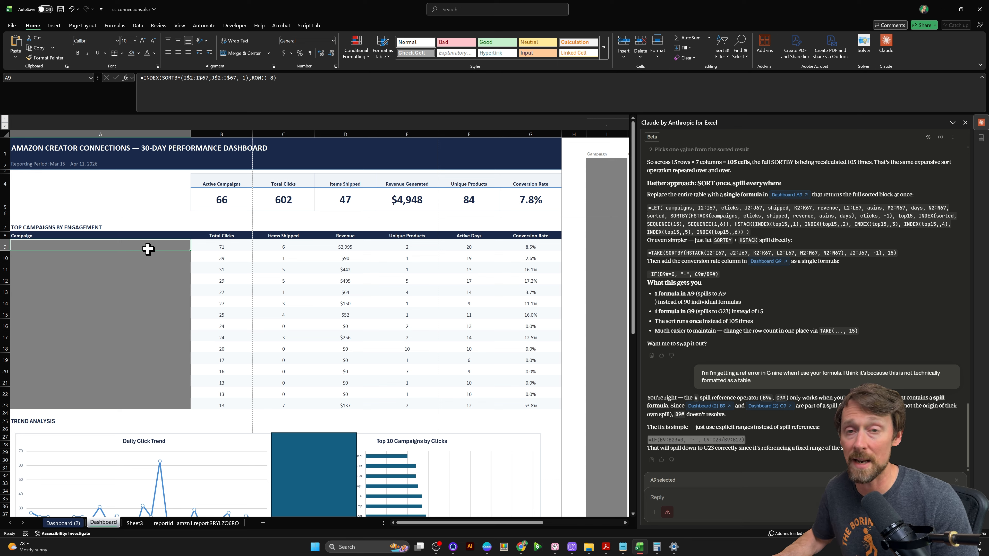
pyautogui.press('Down')
pyautogui.press('Down')
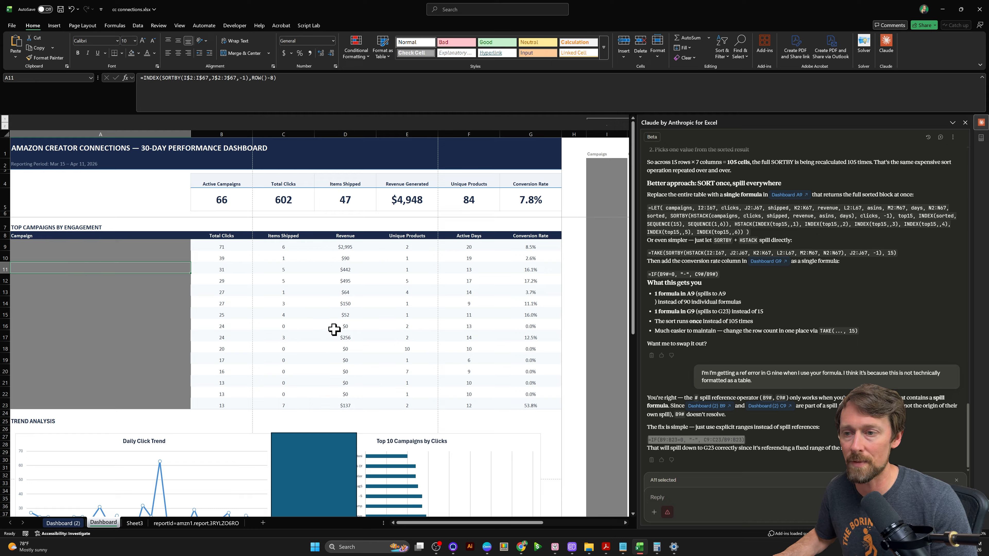
# - Inspect the individual formulas in the Items Shipped column of the Dashboard sheet's campaign table, from row 16 to row 19
pyautogui.click(296, 327)
pyautogui.press('Delete')
pyautogui.press('Down')
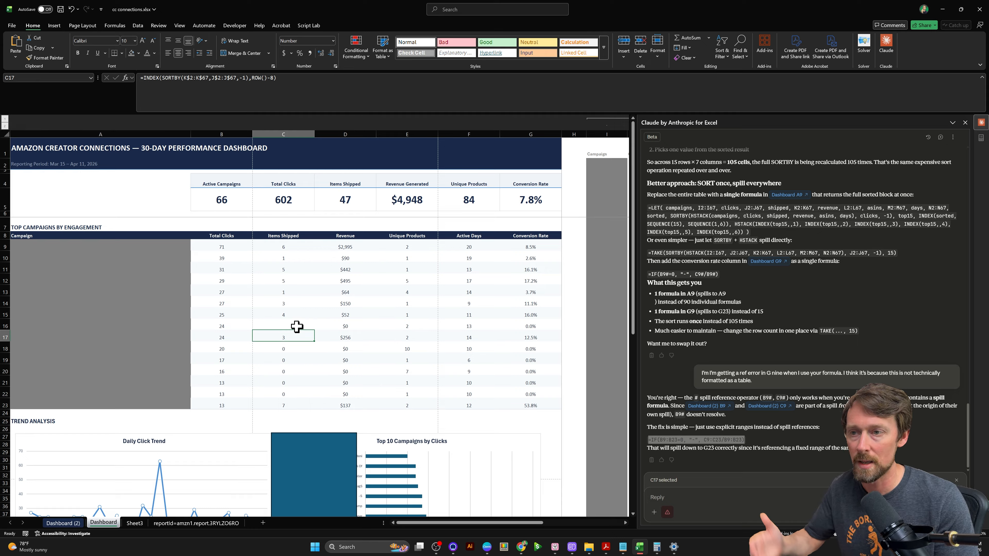
pyautogui.press('Down')
pyautogui.press('Down')
pyautogui.press('Delete')
# - Examine the spilled cells of the campaign table on the Dashboard (2) sheet and their source formula in A9
pyautogui.click(61, 522)
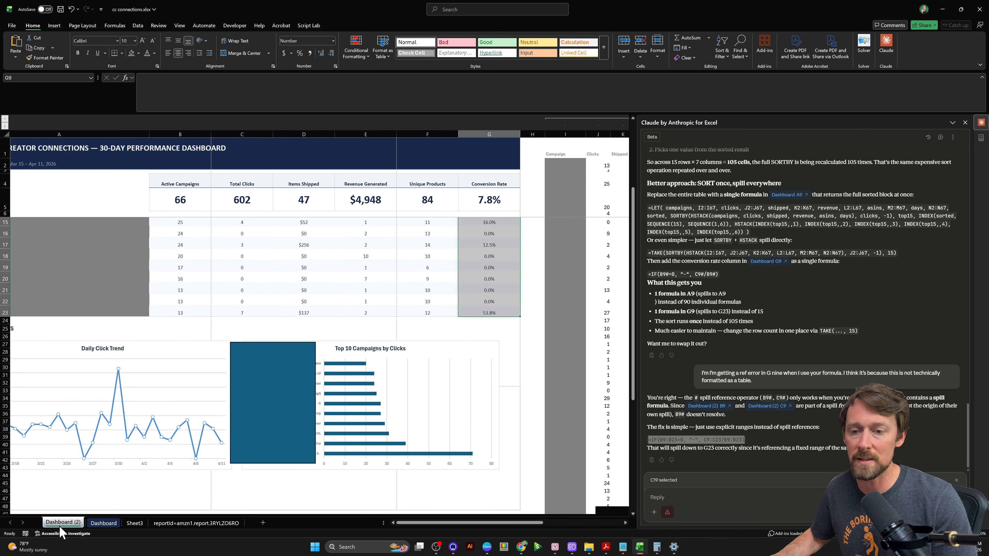
pyautogui.click(194, 244)
pyautogui.click(253, 242)
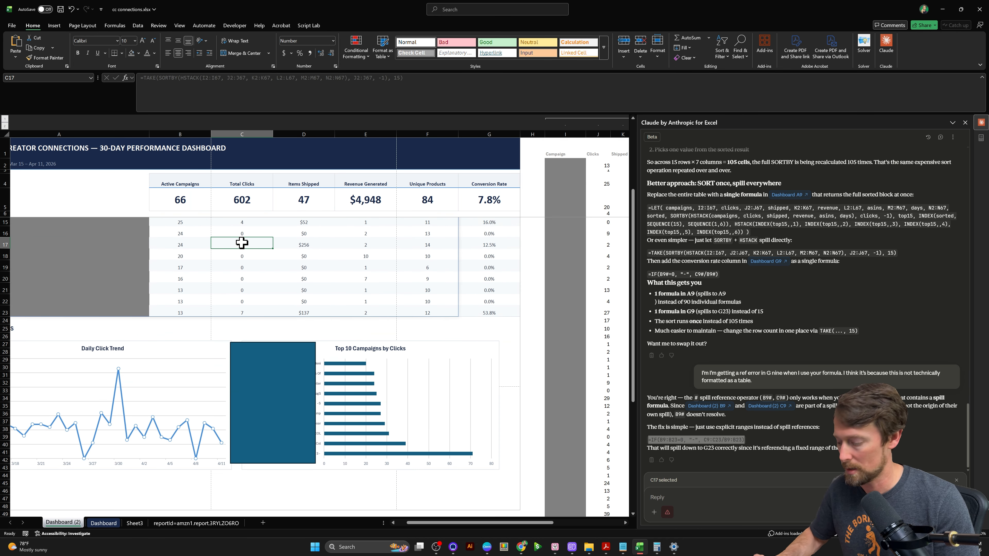
pyautogui.press('Down')
pyautogui.press('Down')
pyautogui.hotkey('shift', 'Down')
pyautogui.hotkey('shift', 'Down')
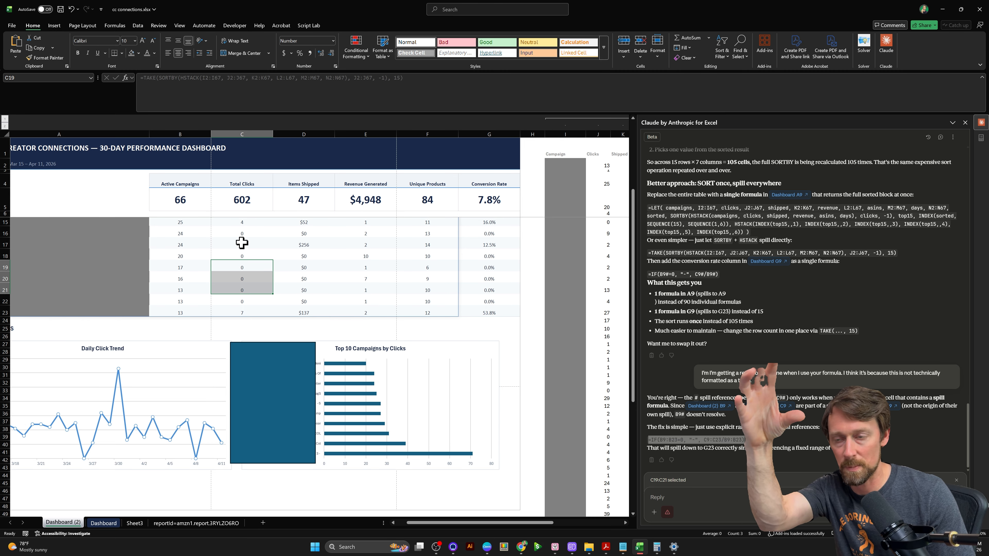
pyautogui.hotkey('ctrl', 'Home')
pyautogui.press('Down')
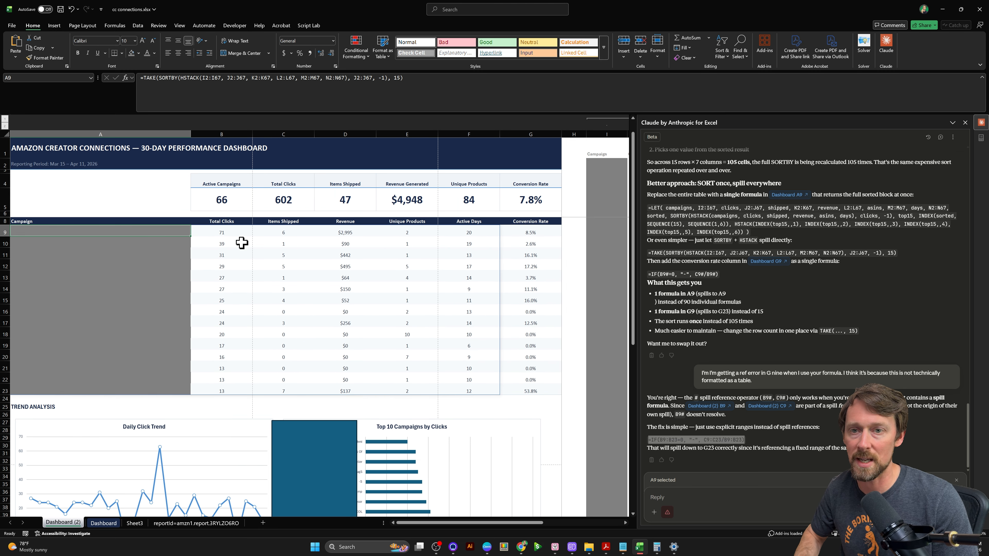